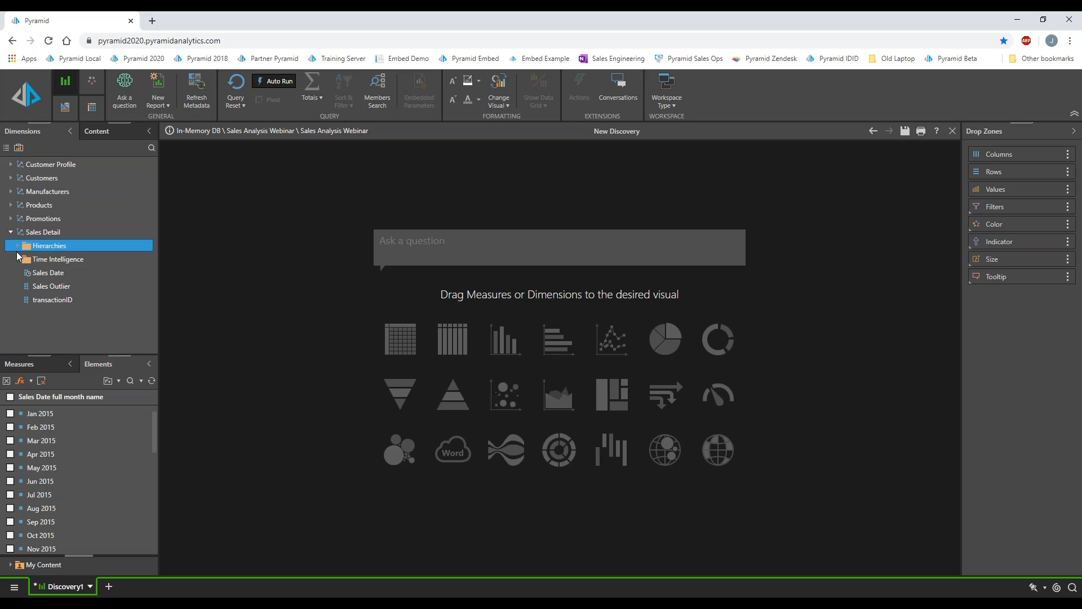
# - Create a parameter from the Sales Date full month name hierarchy and enlarge the custom content area to show it
pyautogui.click(18, 259)
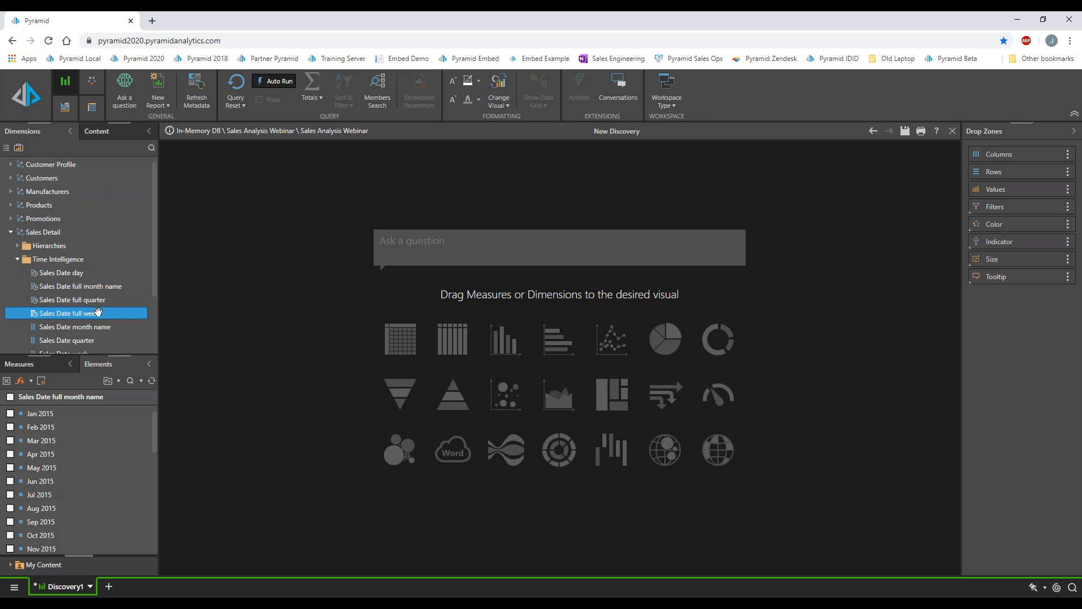
pyautogui.scroll(-3, 100, 298)
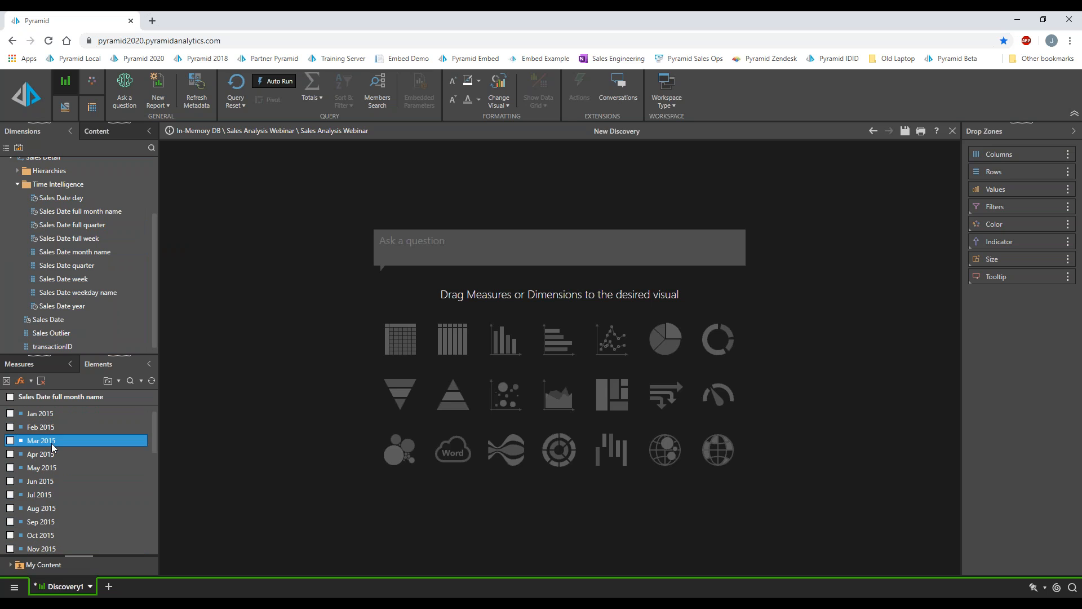
pyautogui.rightClick(102, 210)
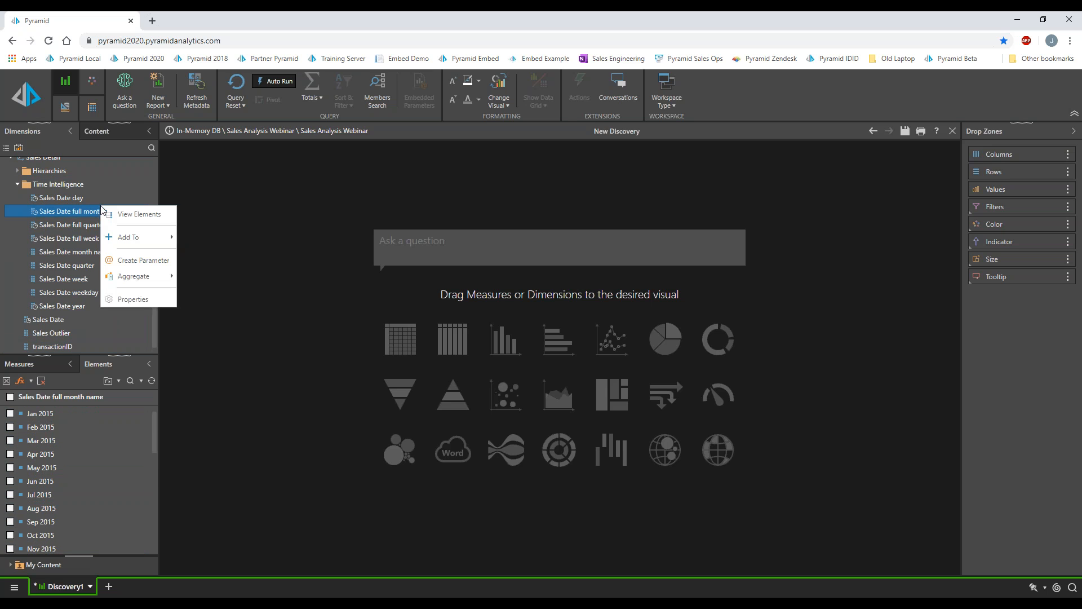
pyautogui.click(144, 261)
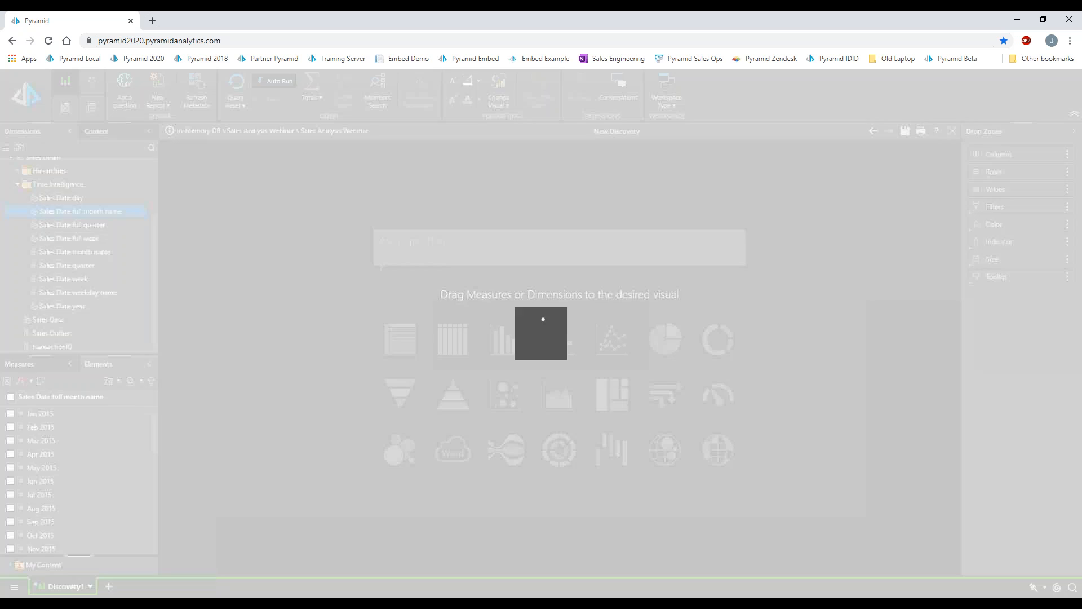
pyautogui.scroll(-5, 62, 451)
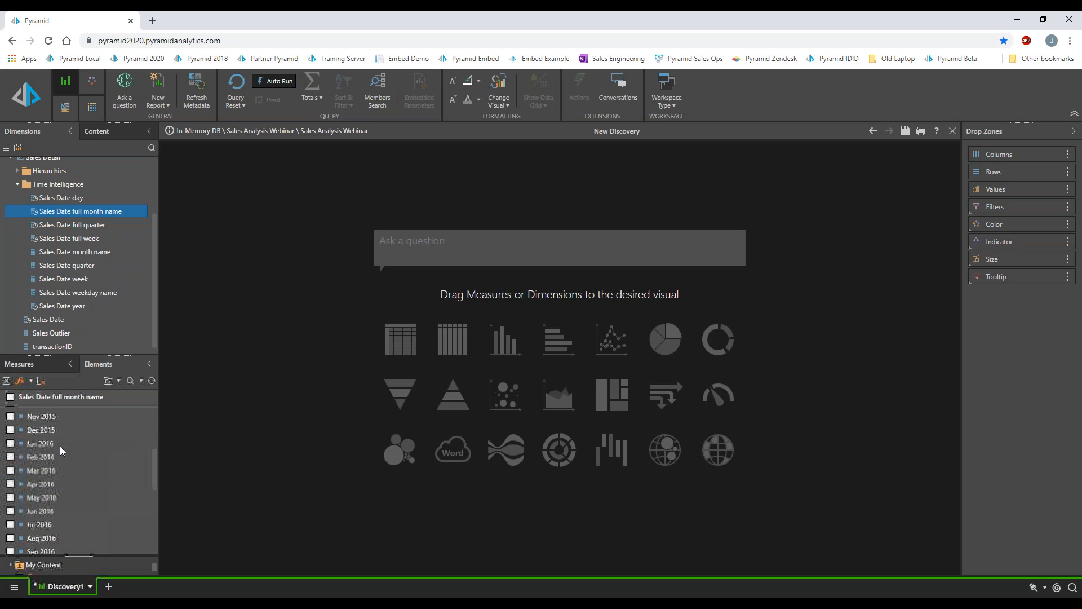
pyautogui.moveTo(90, 555); pyautogui.dragTo(96, 488)
pyautogui.click(89, 510)
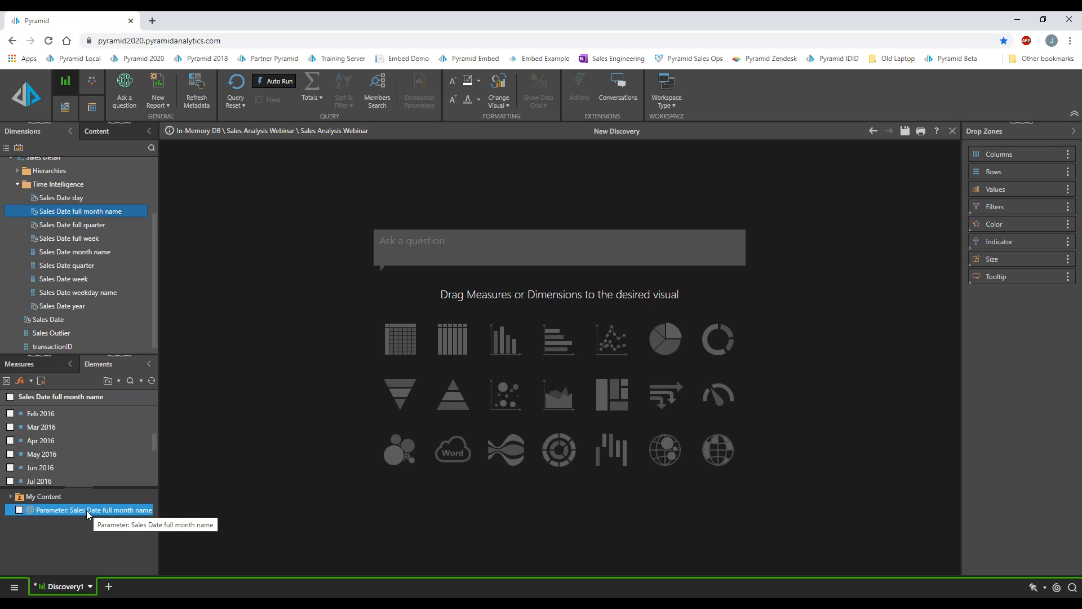
# - Make the new month parameter shareable, saving it as Start Month in the Office Hours folder
pyautogui.rightClick(87, 510)
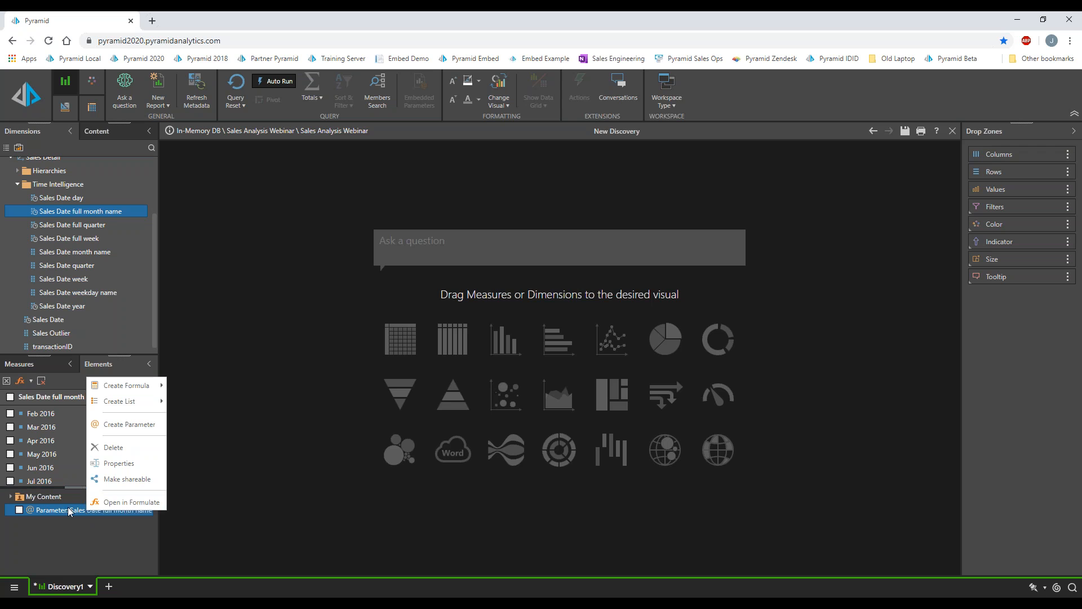
pyautogui.click(127, 479)
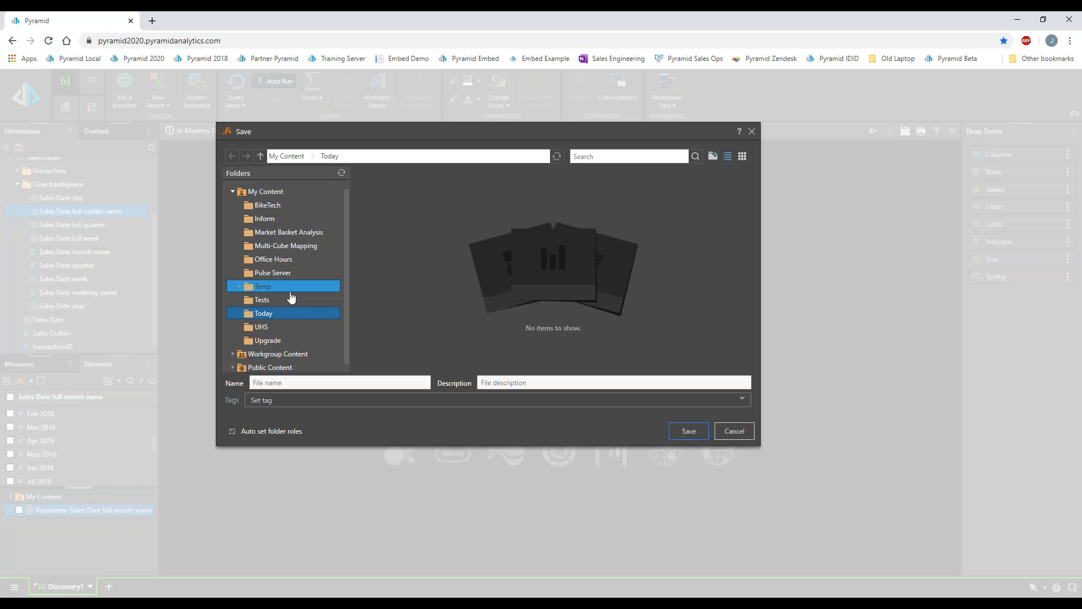
pyautogui.click(285, 261)
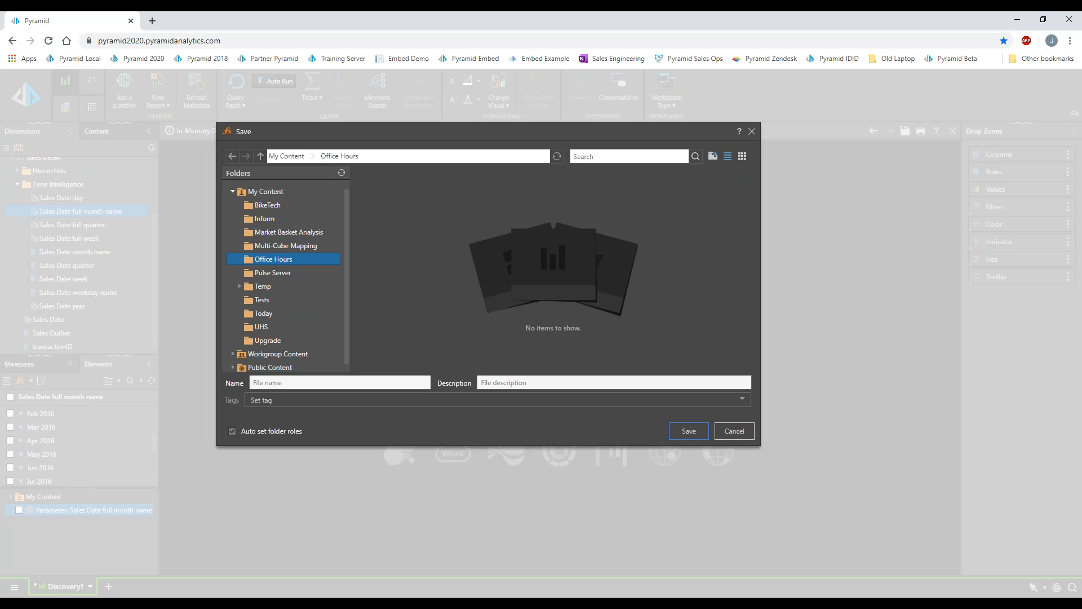
pyautogui.click(318, 381)
pyautogui.write('Start Month')
pyautogui.click(681, 435)
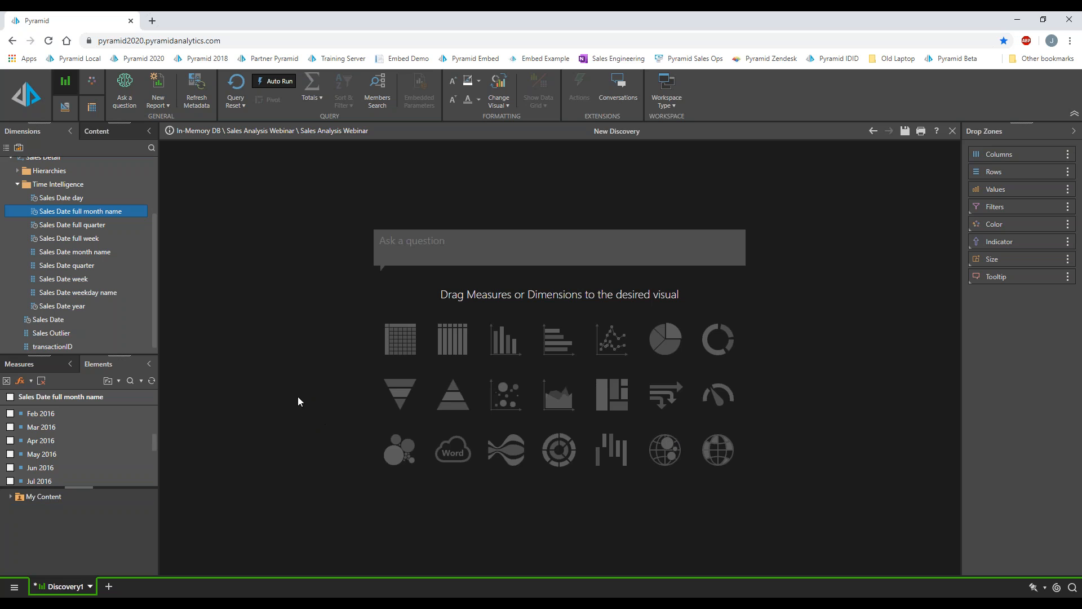
# - Open the Start Month parameter from Office Hours in Formulate and review its members, selection mode, default value and visualization
pyautogui.click(10, 496)
pyautogui.click(18, 510)
pyautogui.click(51, 523)
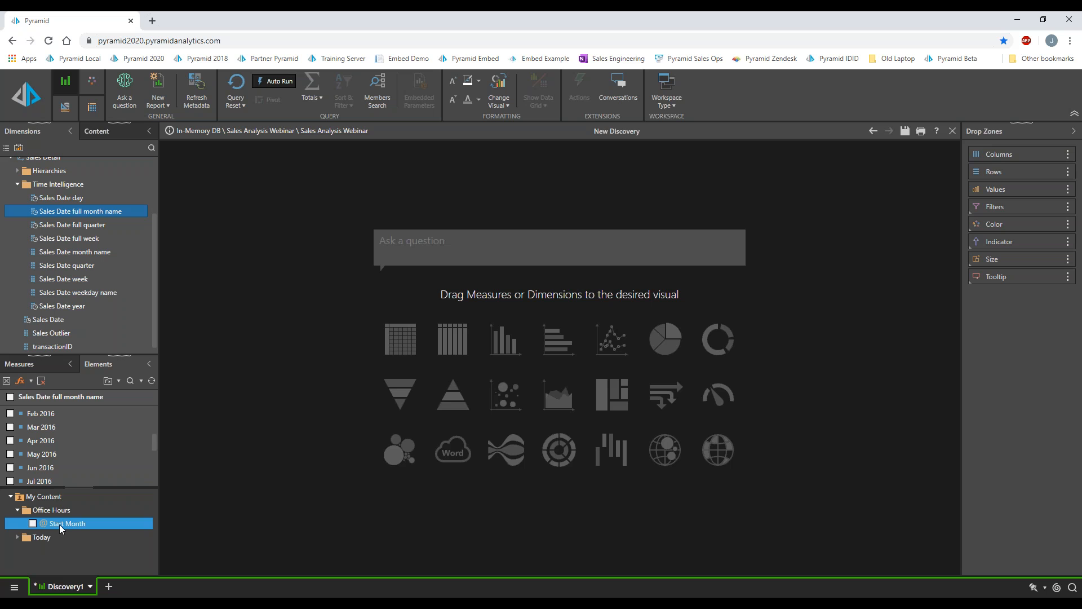
pyautogui.rightClick(60, 525)
pyautogui.click(79, 521)
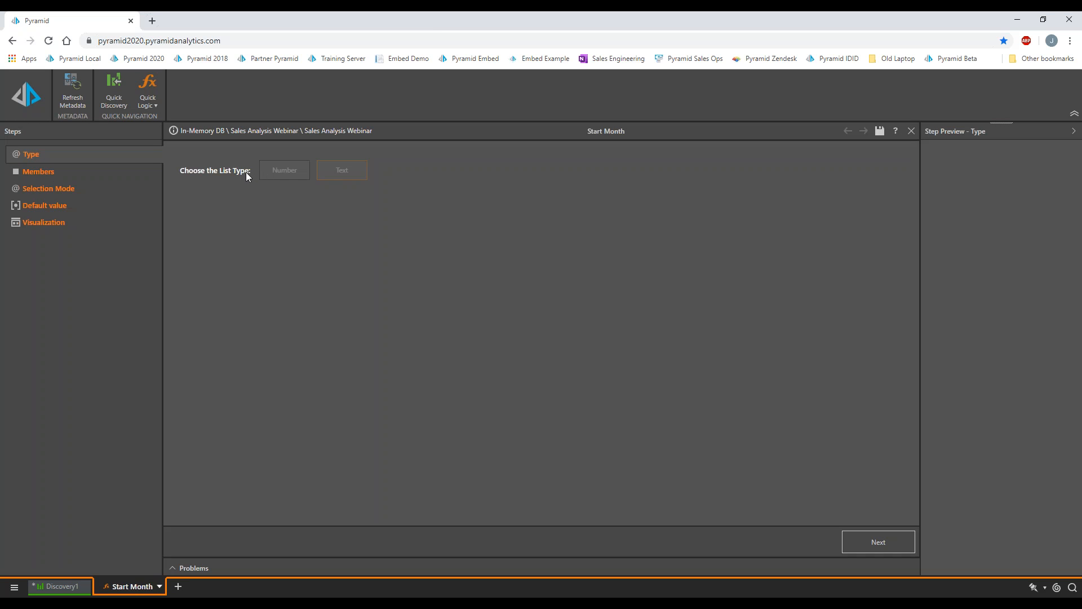
pyautogui.click(58, 176)
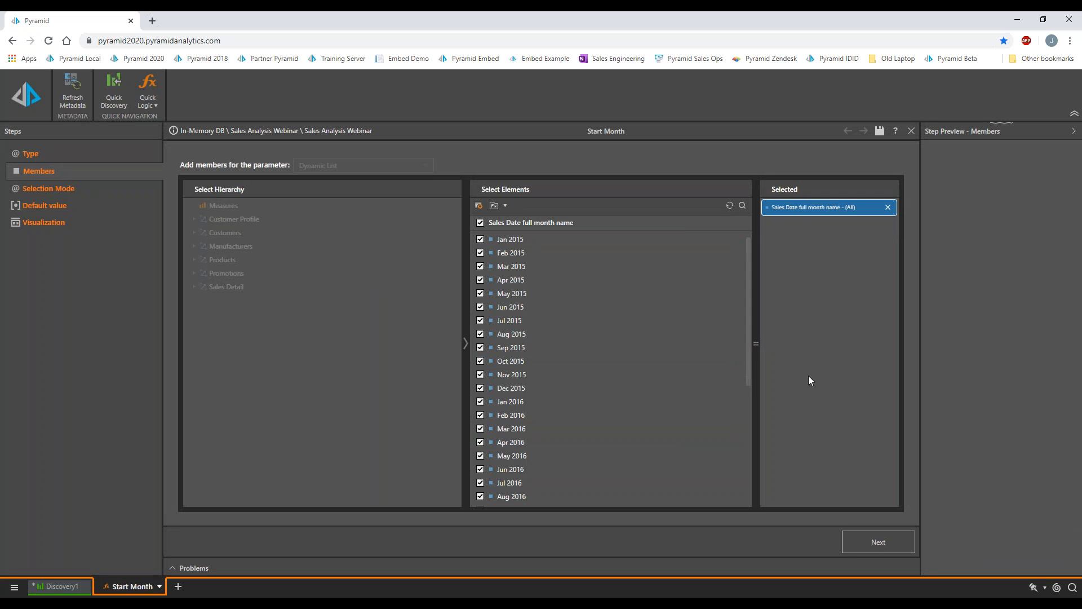
pyautogui.click(55, 195)
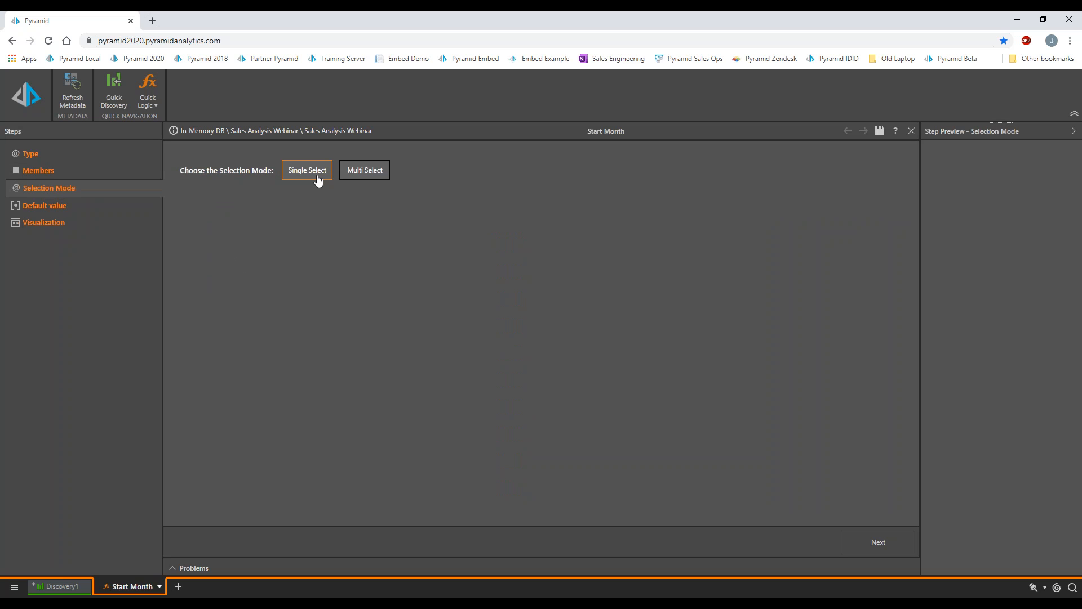
pyautogui.click(47, 210)
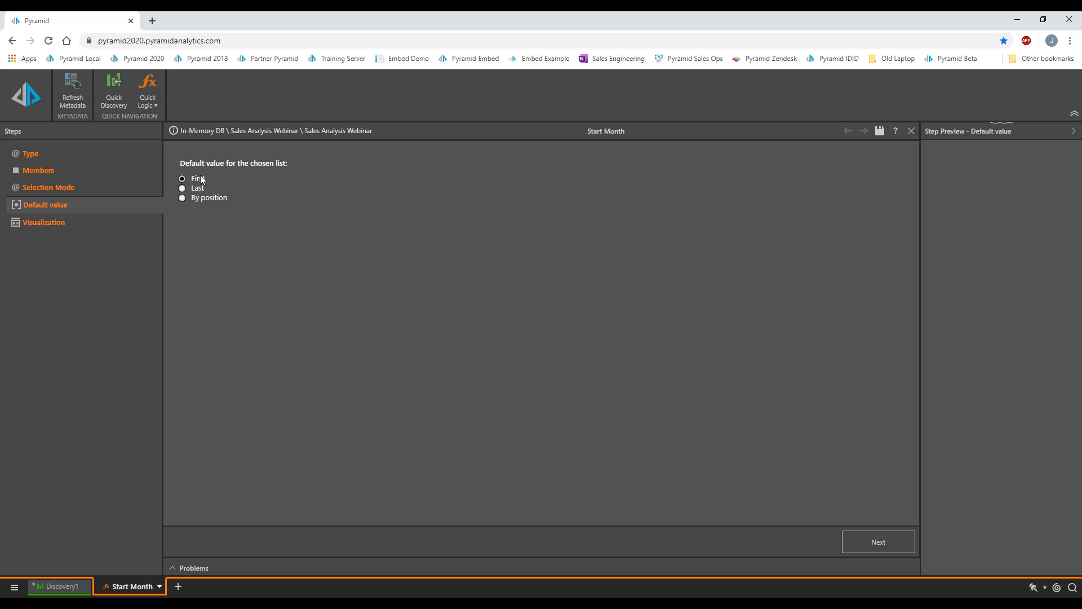
pyautogui.click(65, 225)
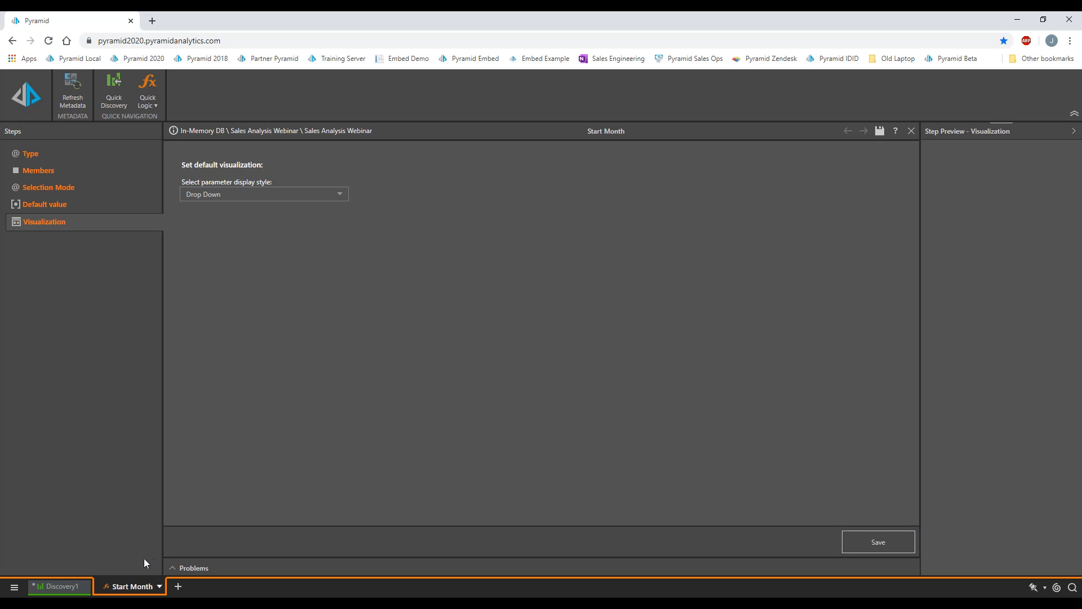
# - Duplicate the Start Month parameter and set the copy's default value to Last
pyautogui.click(160, 586)
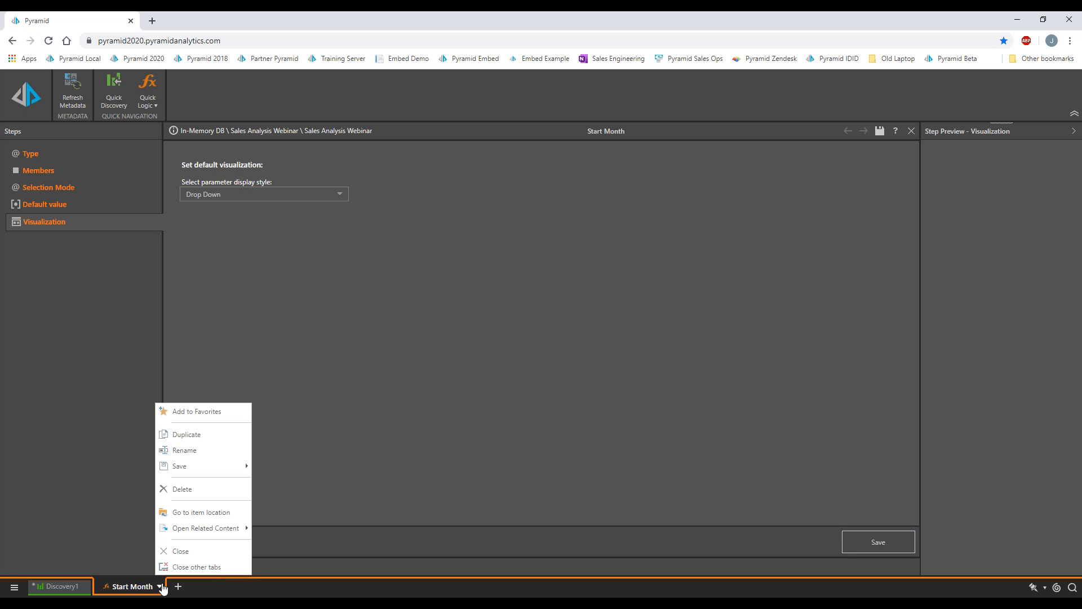
pyautogui.click(187, 435)
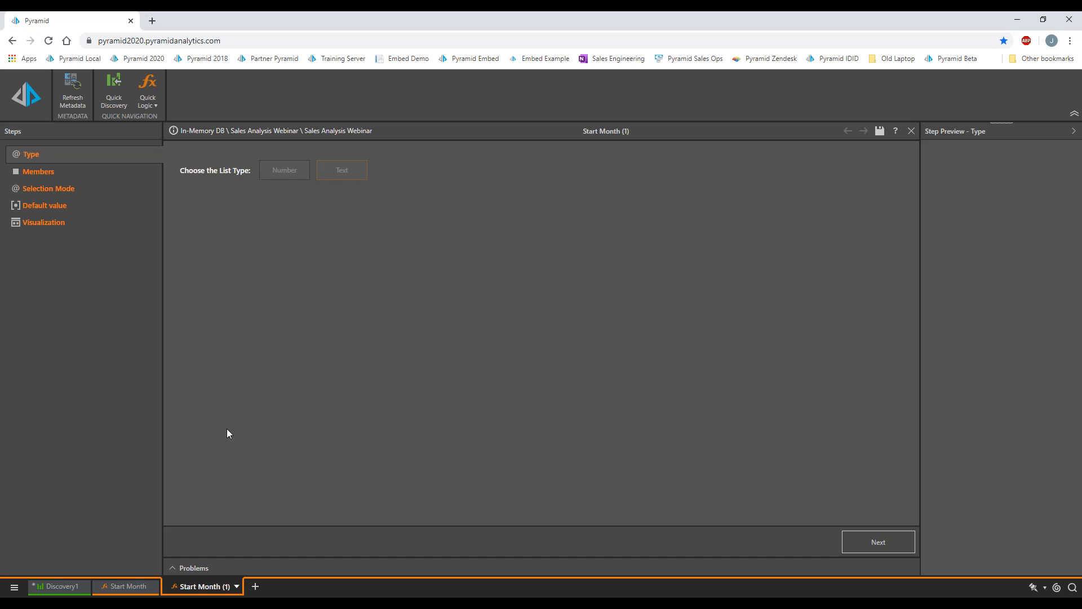
pyautogui.click(37, 175)
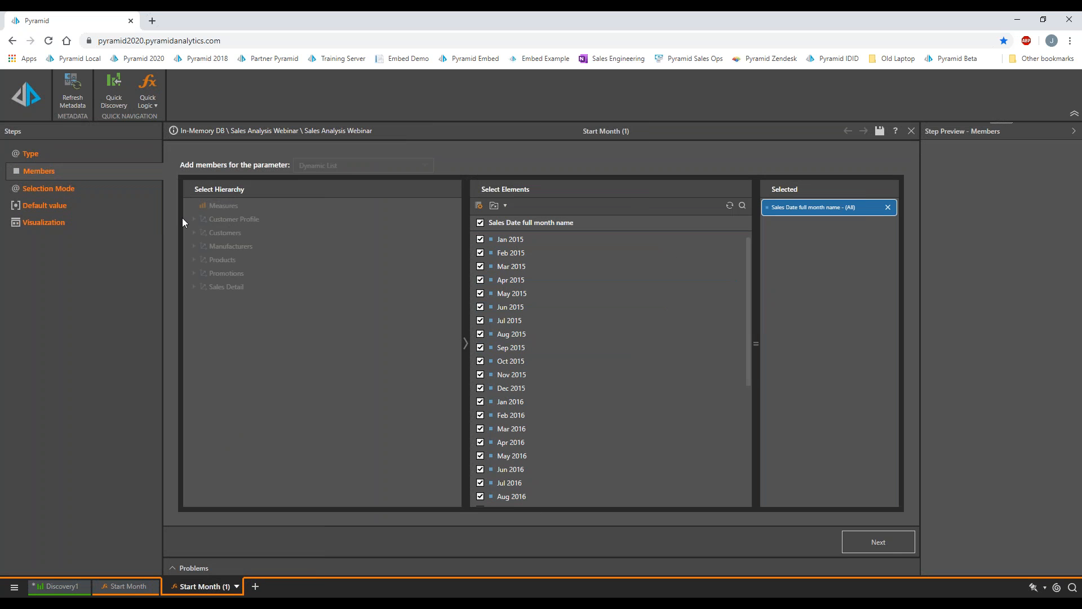
pyautogui.click(58, 192)
pyautogui.click(53, 206)
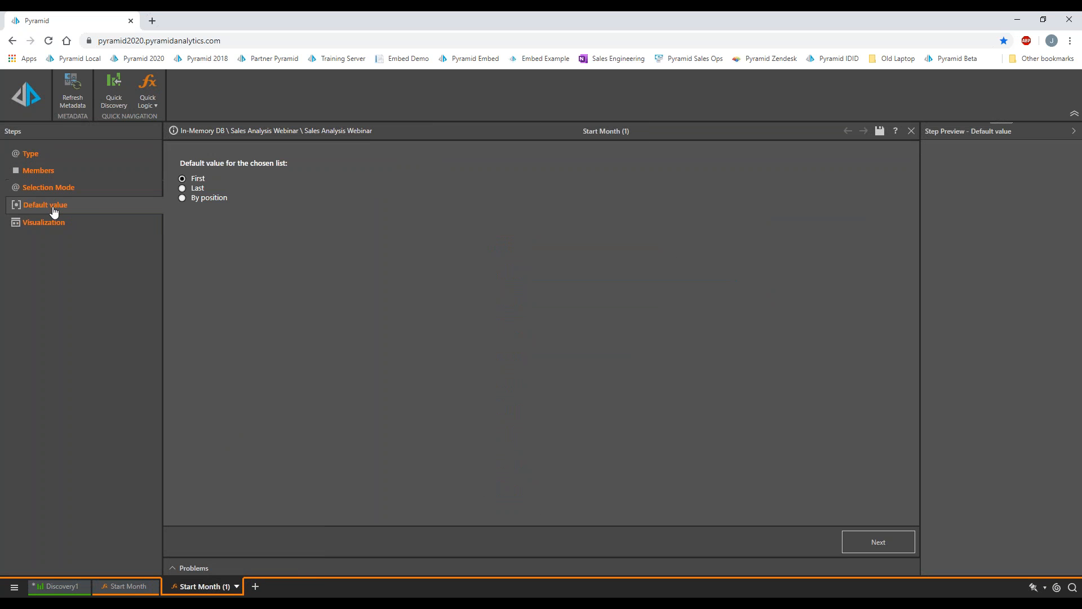
pyautogui.click(182, 190)
# - Rename the duplicated parameter as End Month and save it
pyautogui.click(242, 590)
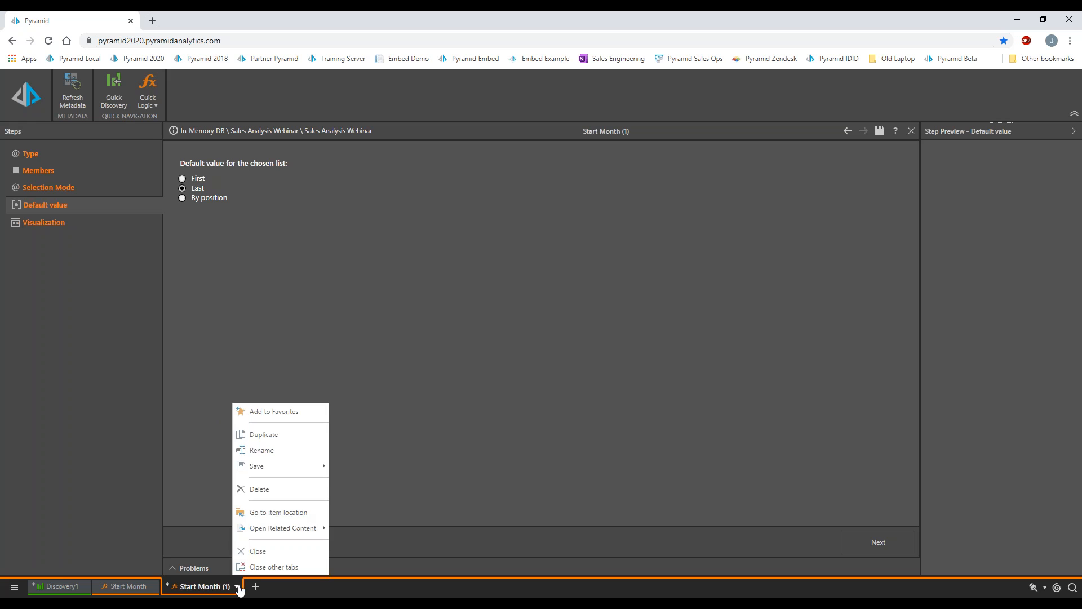
pyautogui.click(261, 450)
pyautogui.write('E')
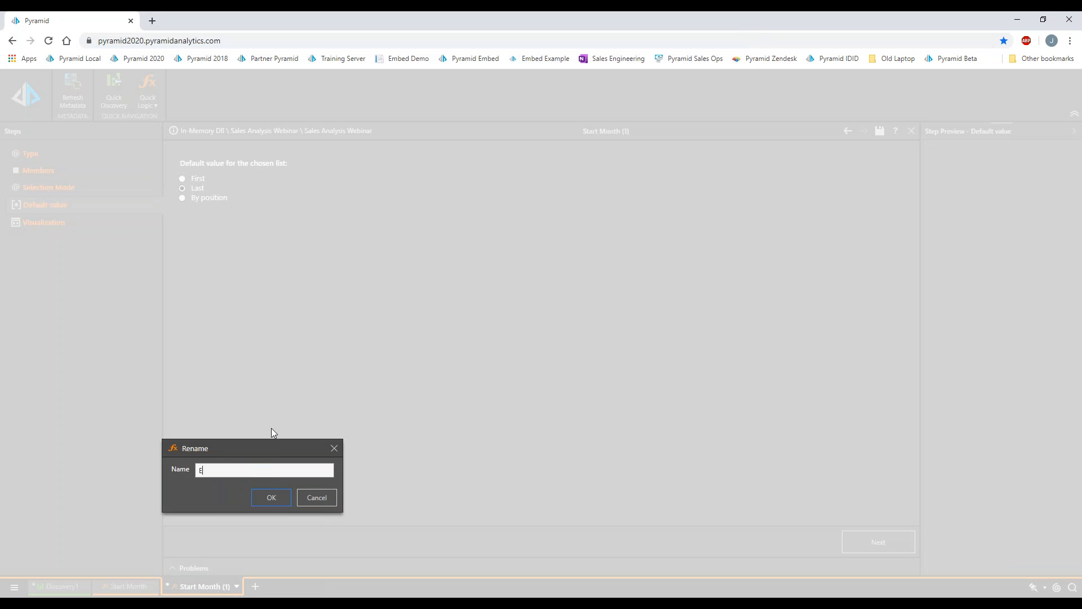
pyautogui.write('nd Month')
pyautogui.click(268, 502)
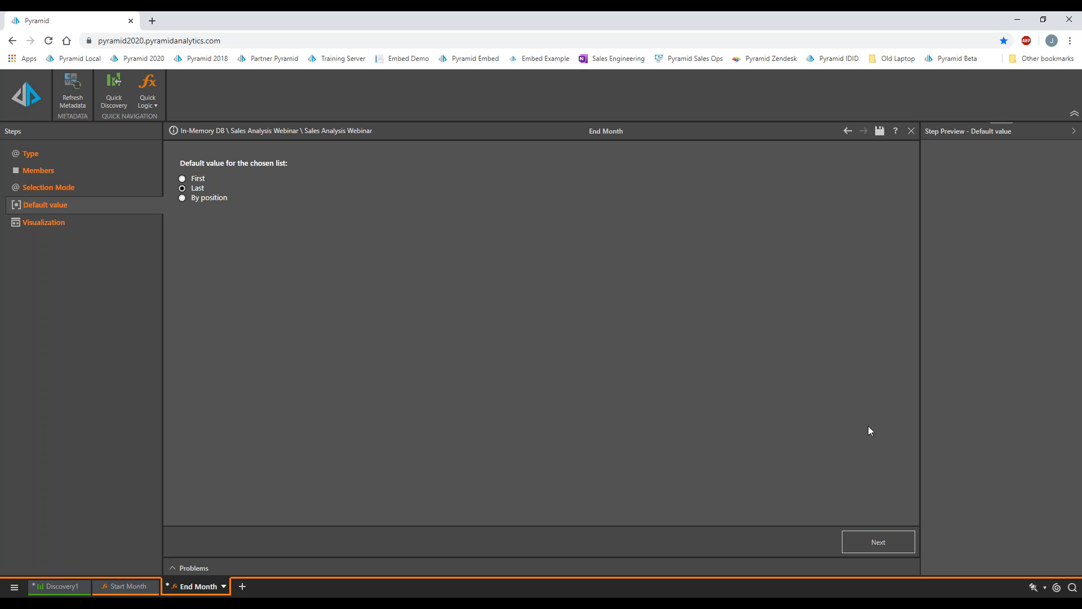
pyautogui.click(880, 136)
# - Start a new custom list and add a Range List node to its canvas
pyautogui.click(150, 104)
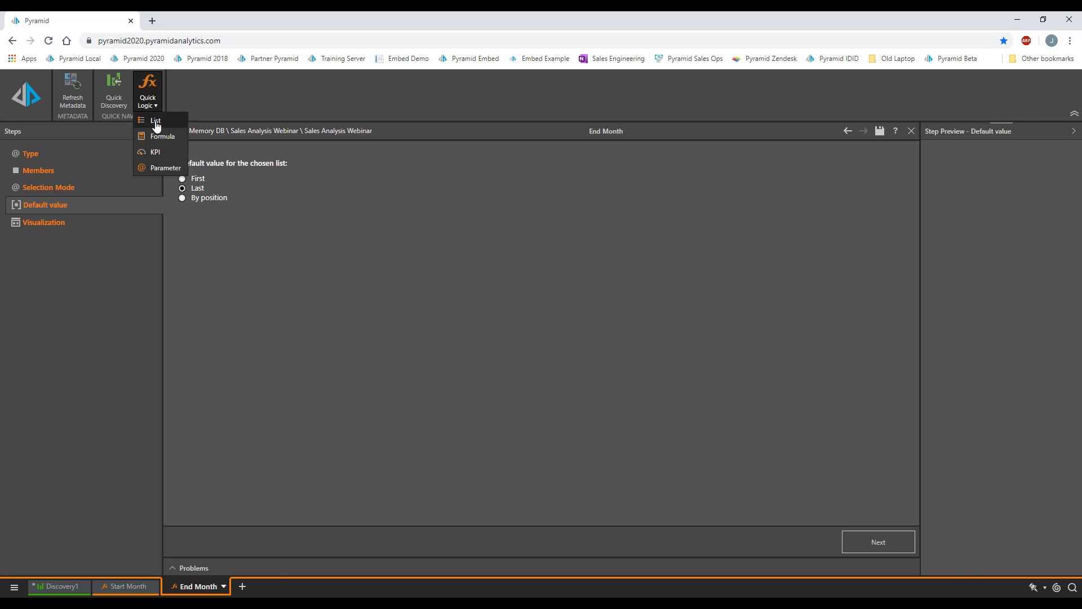
pyautogui.click(156, 120)
pyautogui.moveTo(145, 190); pyautogui.dragTo(319, 211)
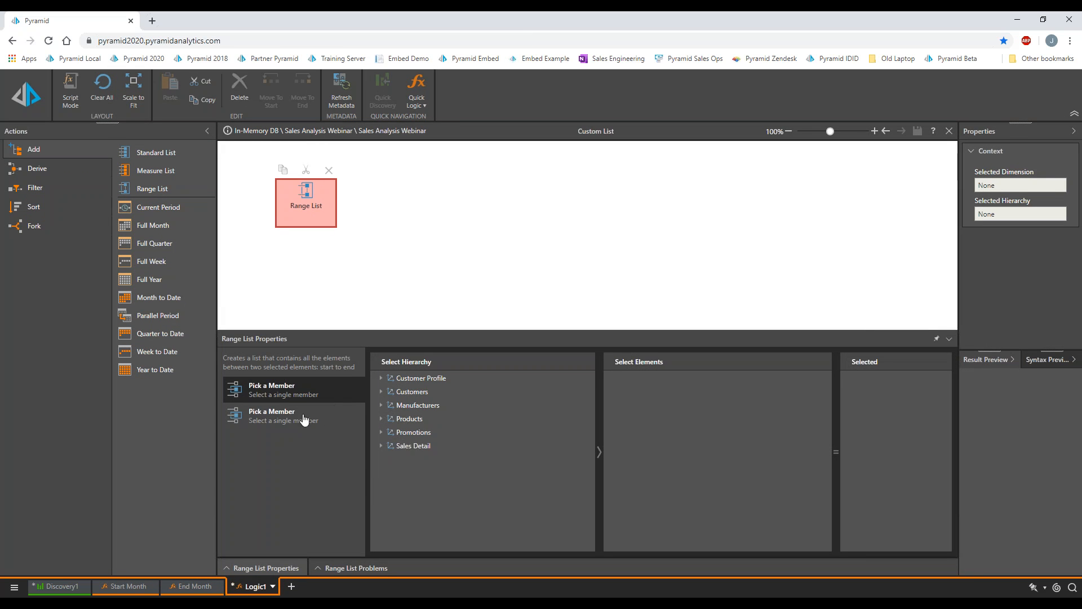
# - Set the range list's first member to the Start Month parameter from the Sales Date full month name hierarchy
pyautogui.click(380, 449)
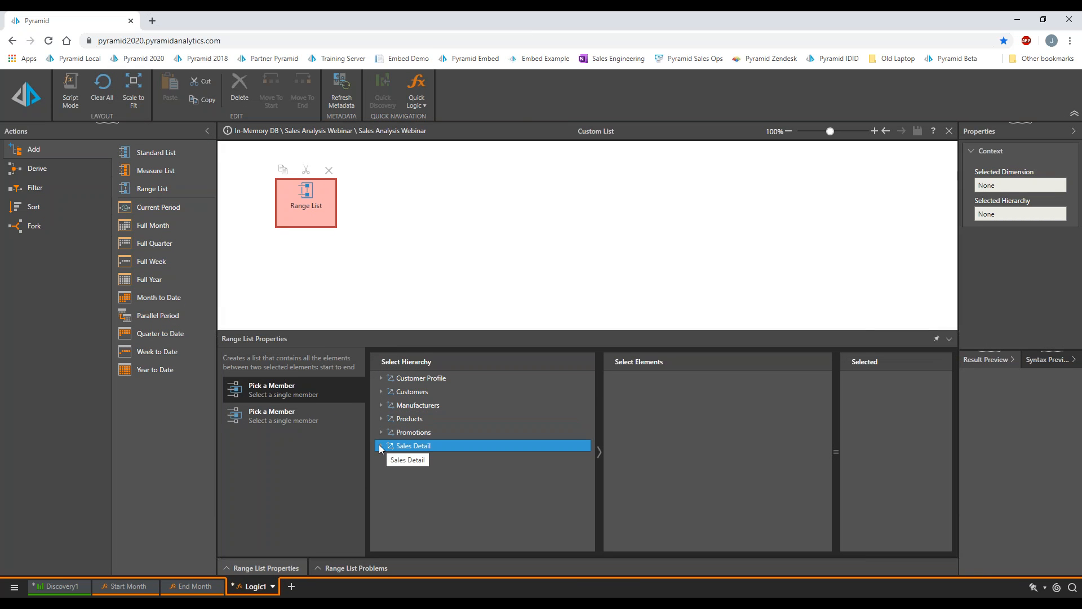
pyautogui.click(381, 446)
pyautogui.click(387, 472)
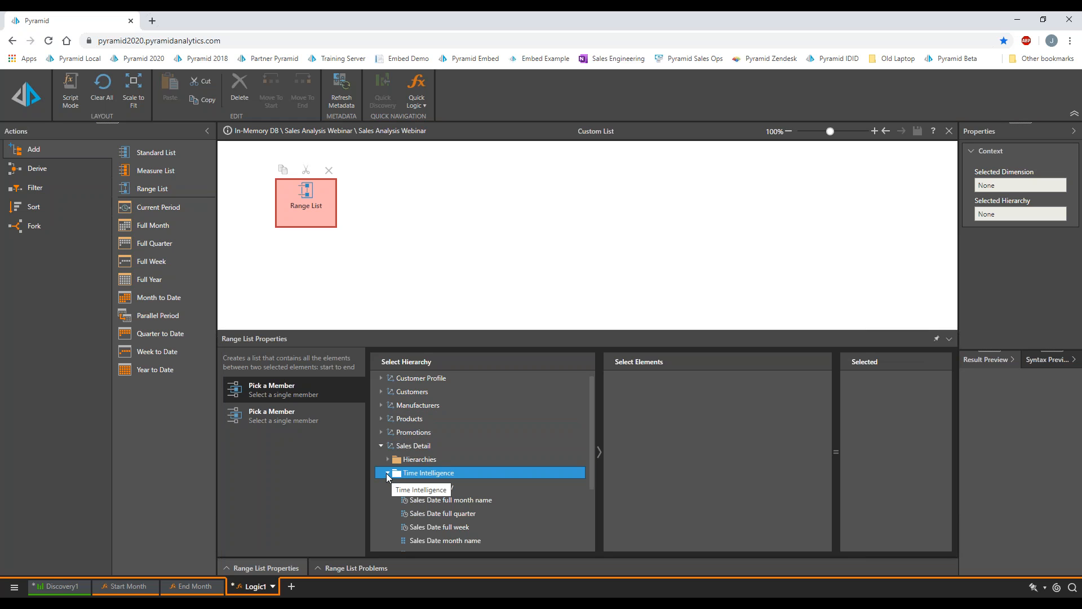
pyautogui.click(452, 504)
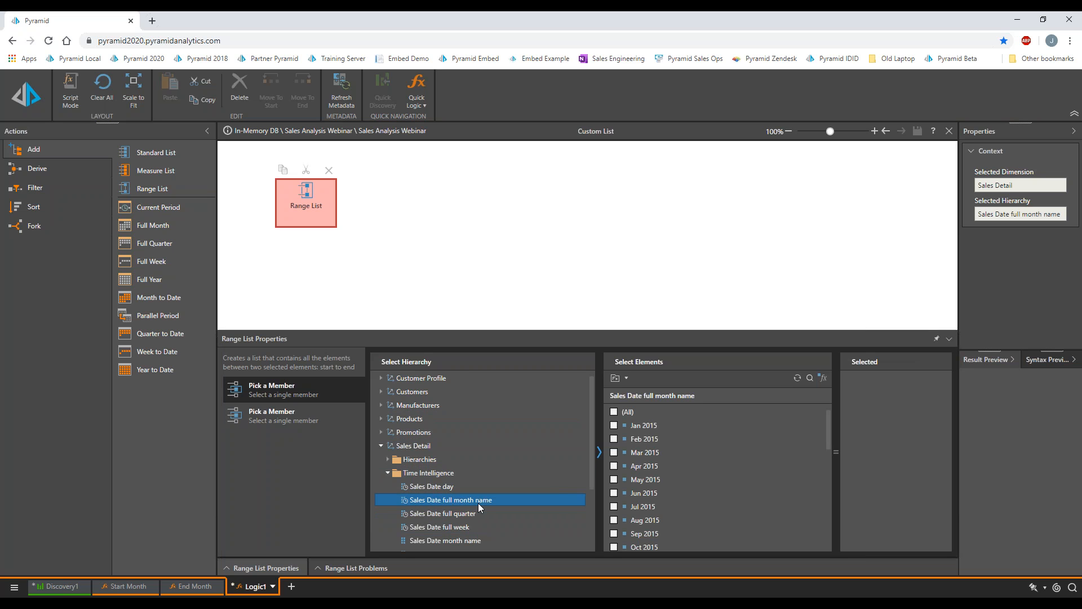
pyautogui.click(626, 379)
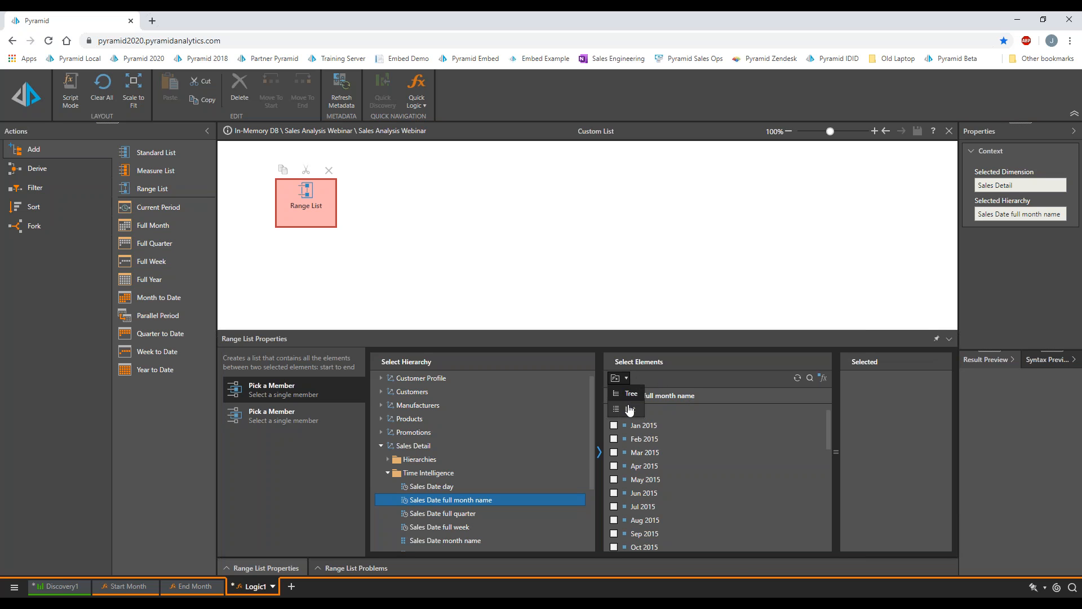
pyautogui.click(631, 394)
pyautogui.click(613, 470)
pyautogui.click(621, 484)
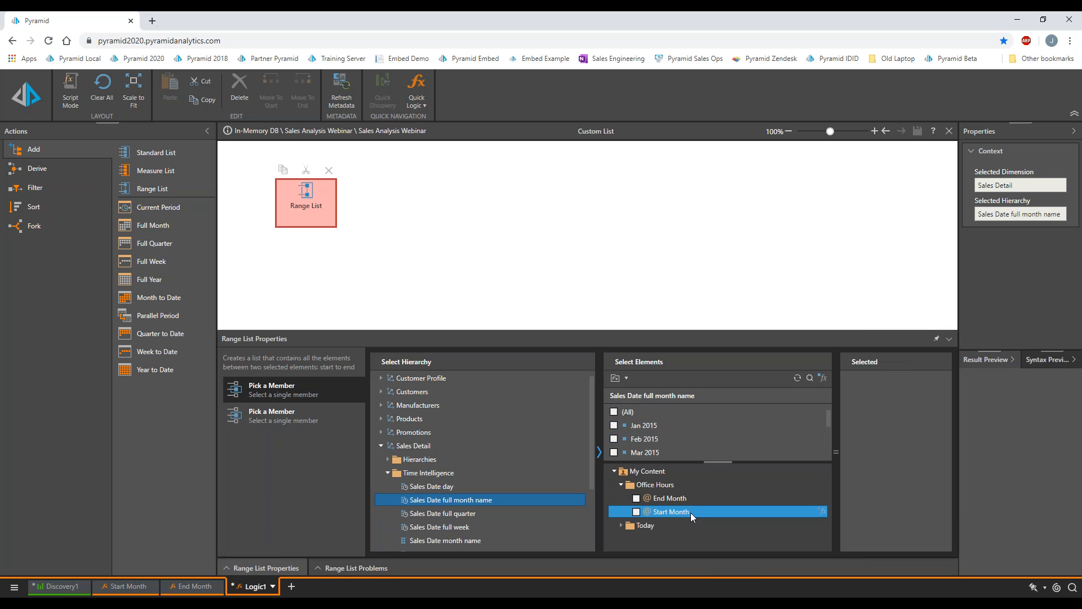
pyautogui.click(636, 512)
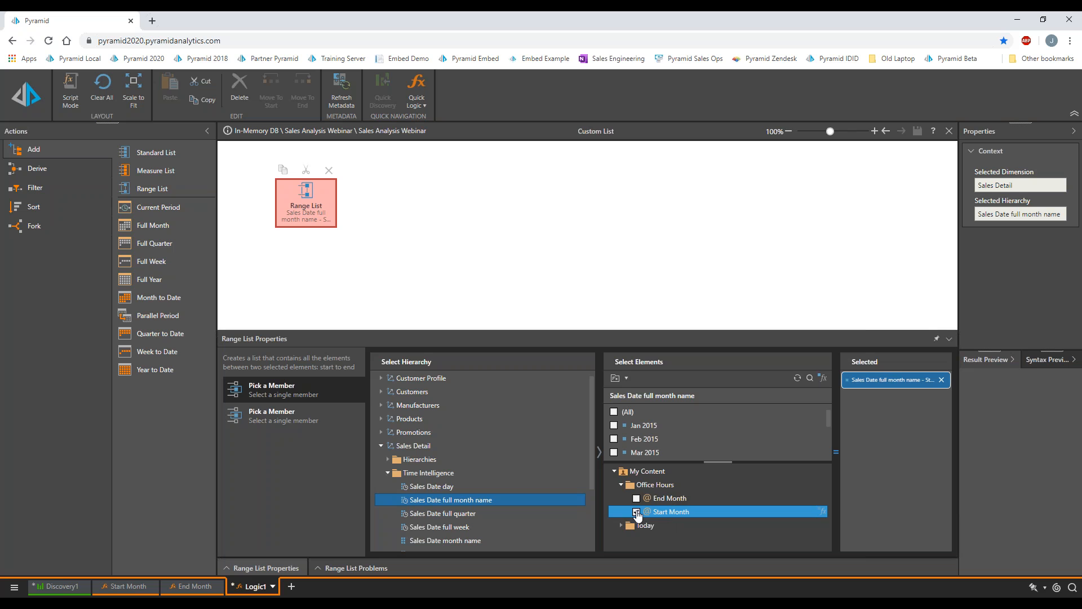
# - Set the range list's second member to the End Month parameter from the Sales Date full month name hierarchy
pyautogui.click(268, 422)
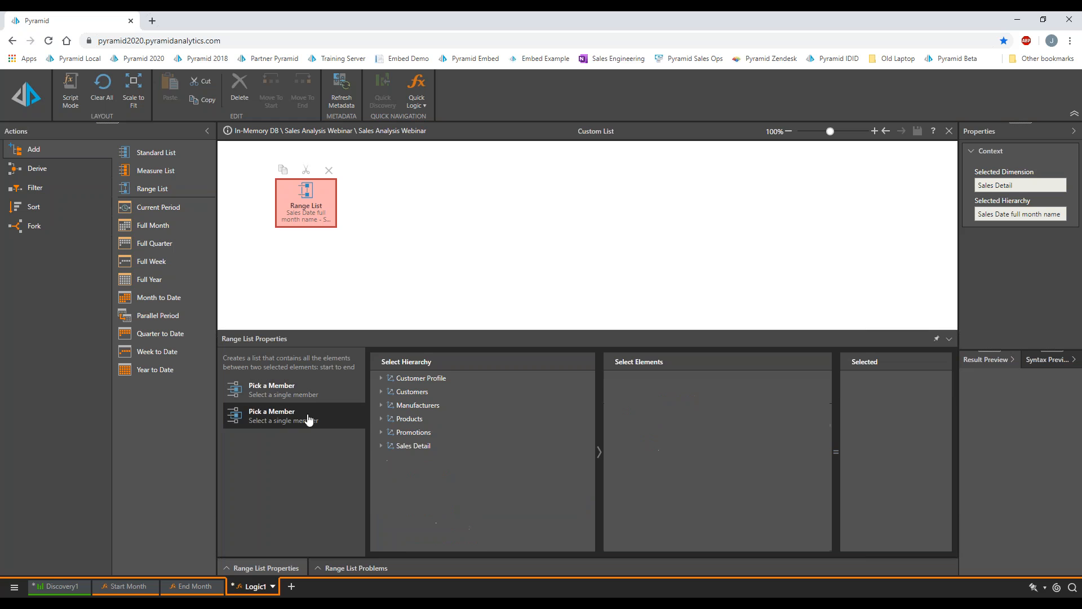
pyautogui.click(382, 445)
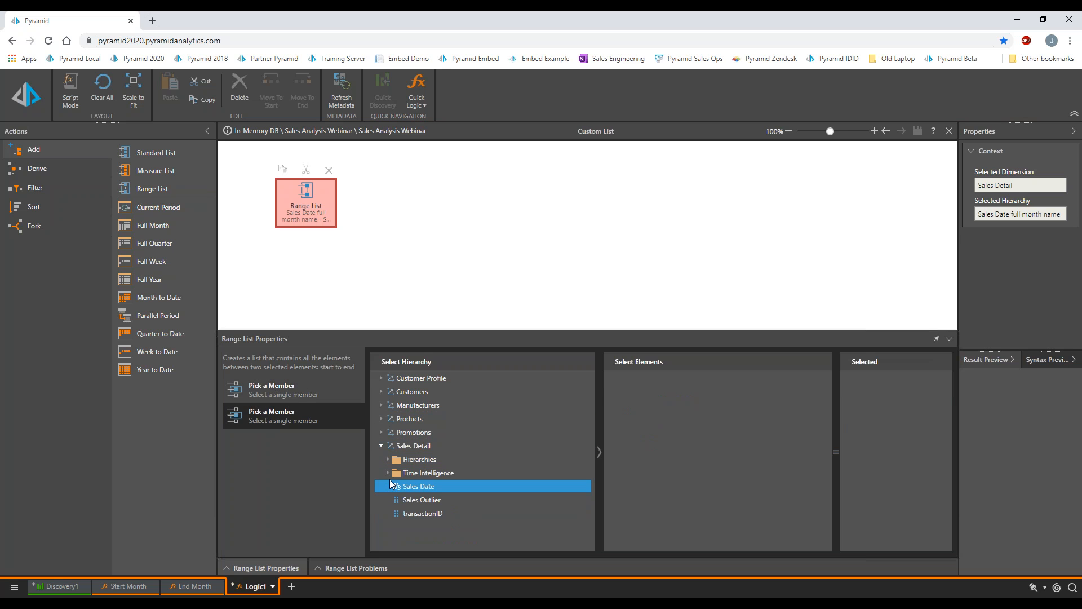
pyautogui.click(388, 473)
pyautogui.click(438, 501)
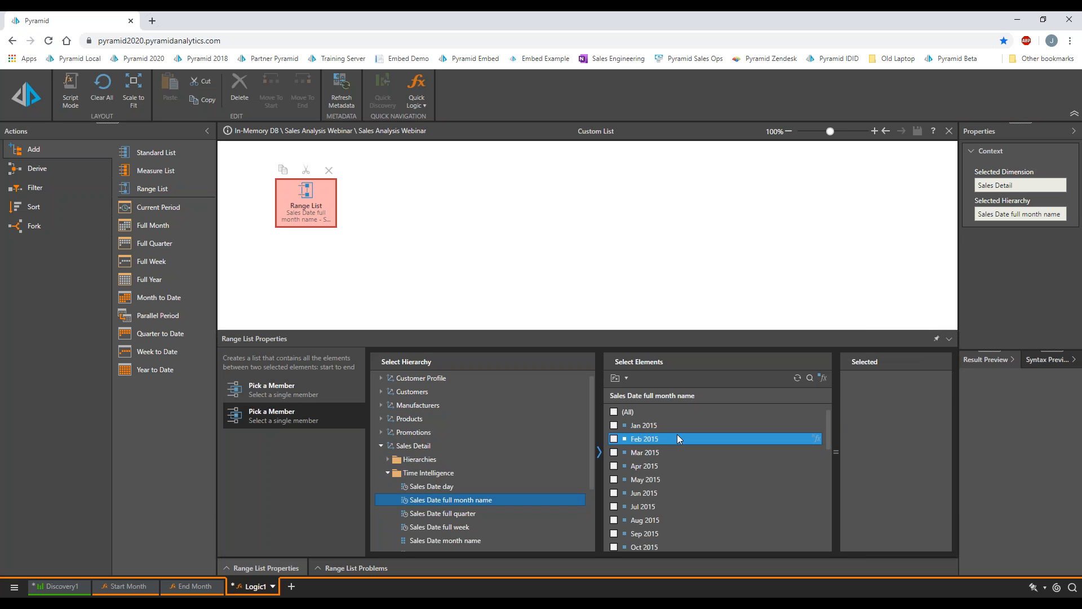
pyautogui.click(624, 378)
pyautogui.click(631, 409)
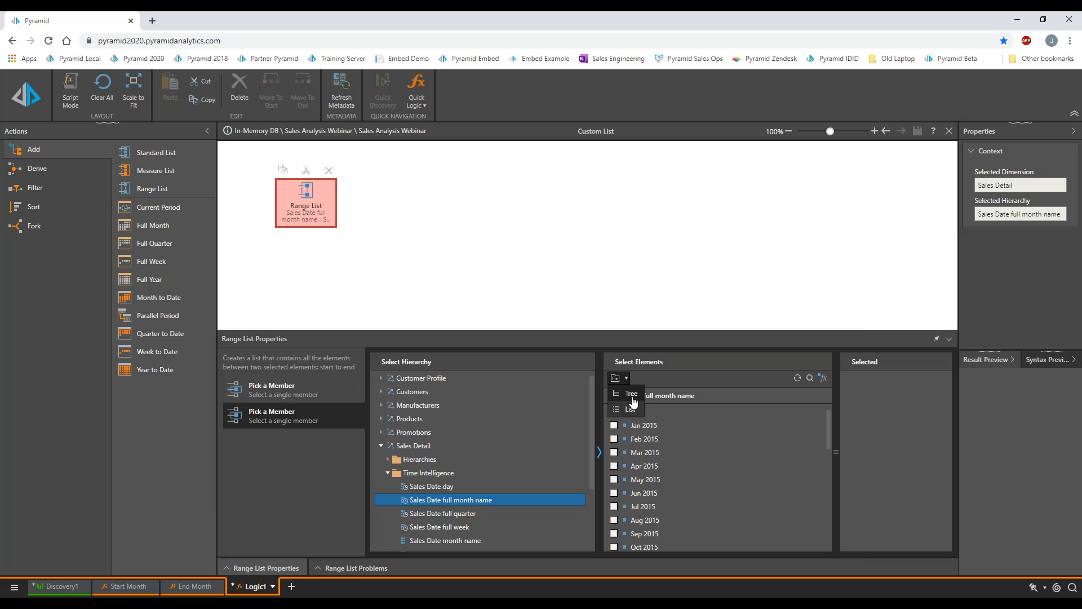
pyautogui.click(622, 485)
pyautogui.click(636, 499)
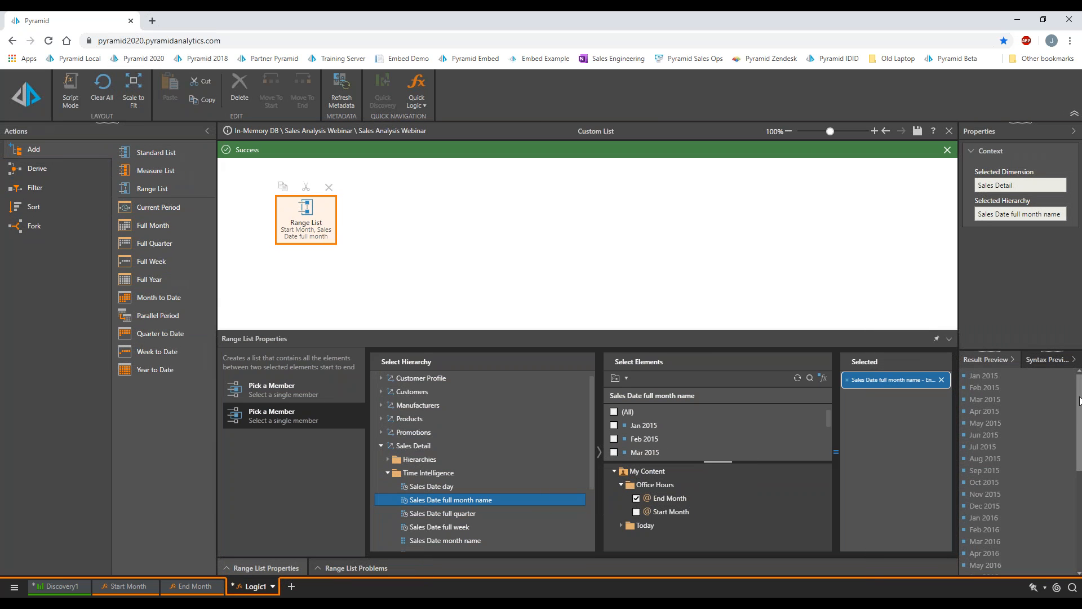
# - Review the range list's result preview and save the custom list as Month Range in the Office Hours folder
pyautogui.moveTo(1081, 471); pyautogui.dragTo(1077, 381)
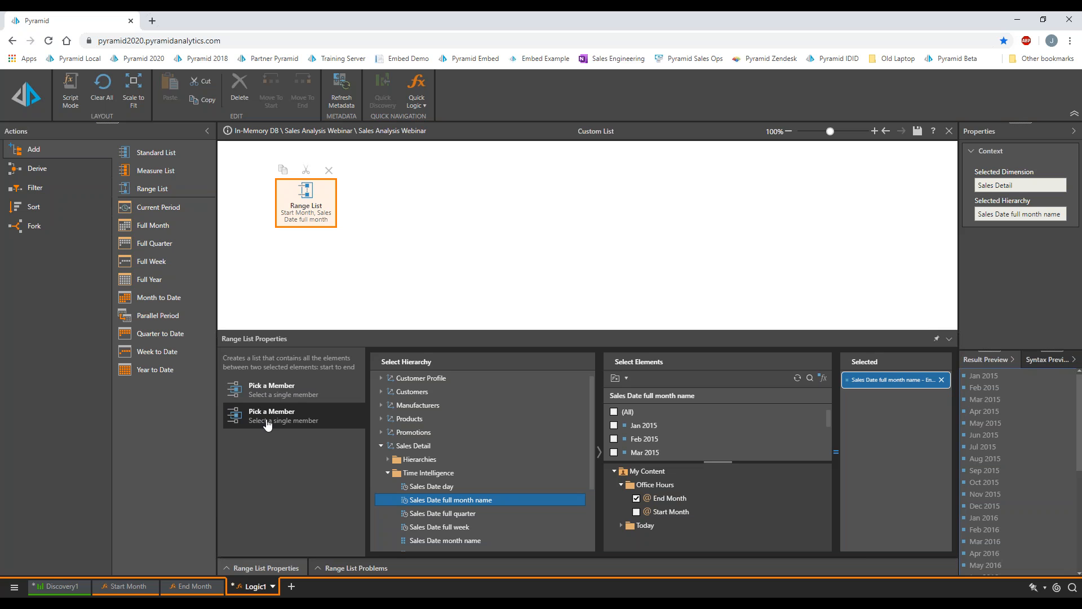
pyautogui.scroll(-6, 1012, 428)
pyautogui.scroll(6, 1017, 435)
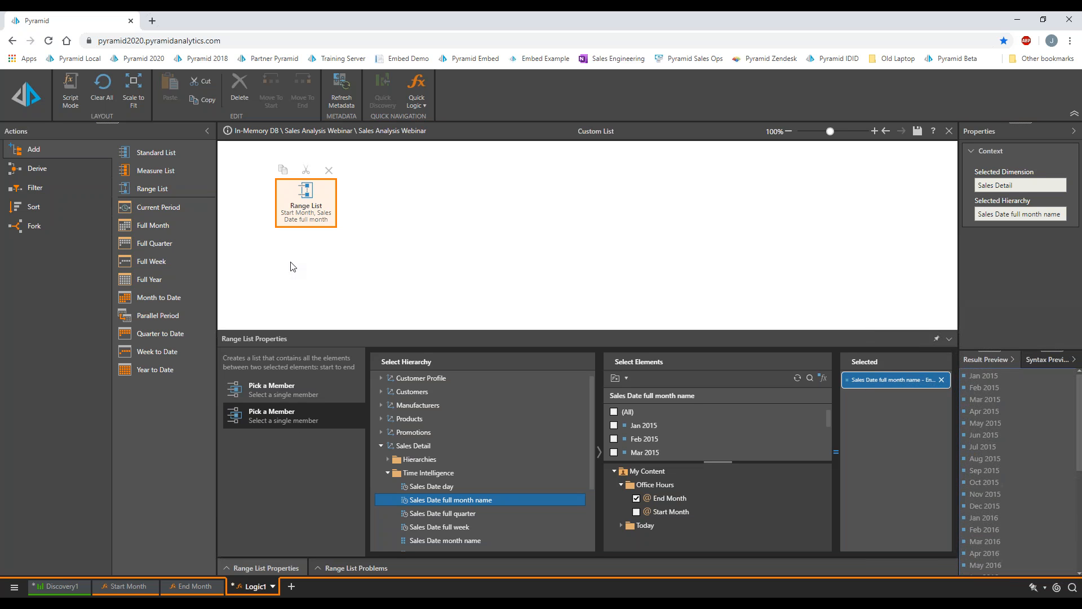
pyautogui.click(917, 132)
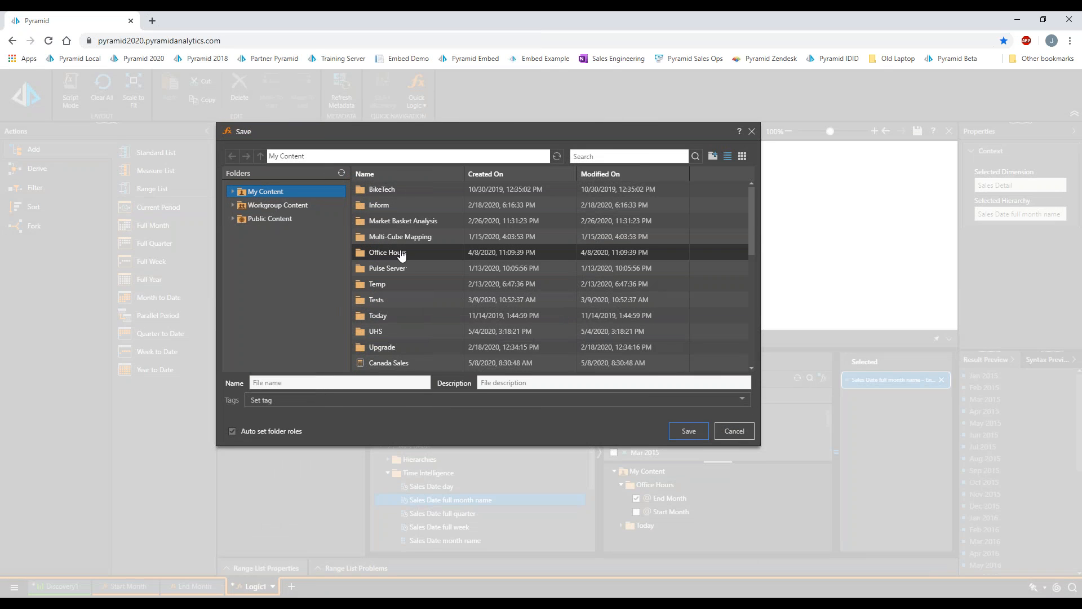
pyautogui.doubleClick(401, 254)
pyautogui.click(293, 382)
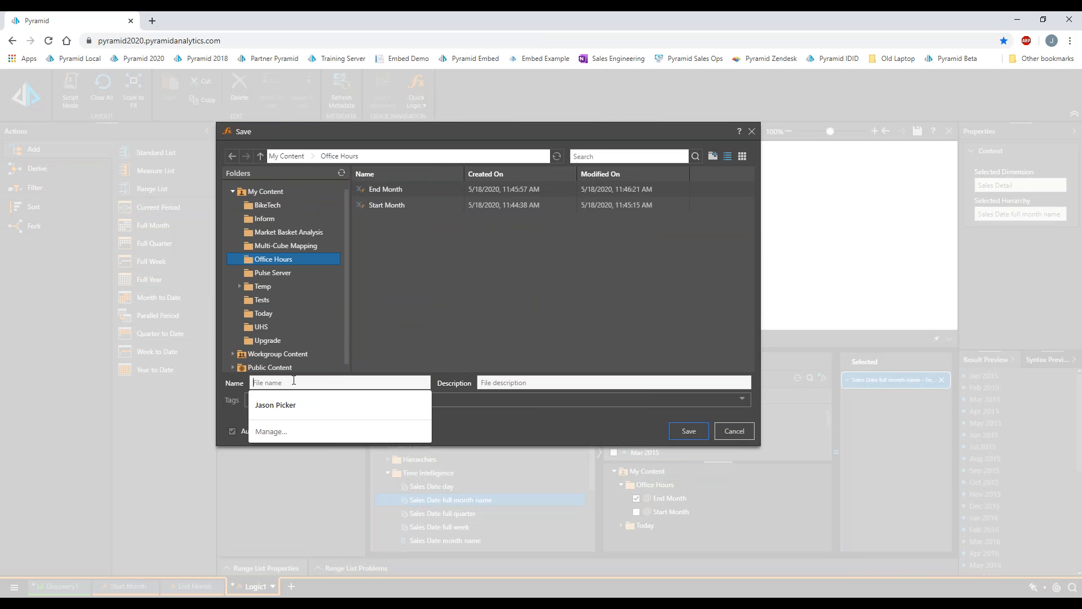
pyautogui.write('D')
pyautogui.press('BackSpace')
pyautogui.write('Month Range')
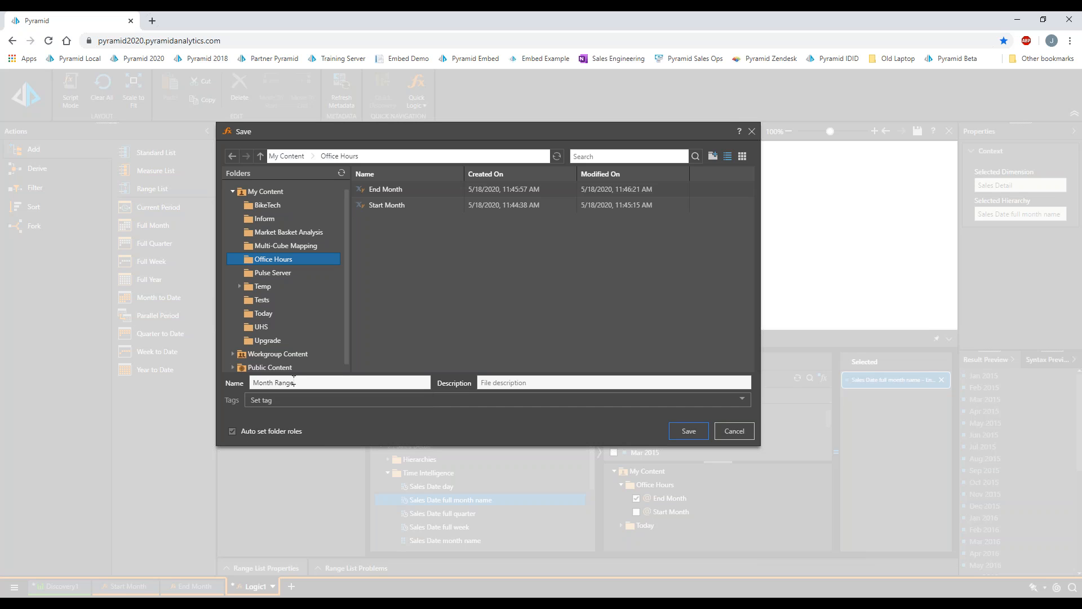
pyautogui.press('Return')
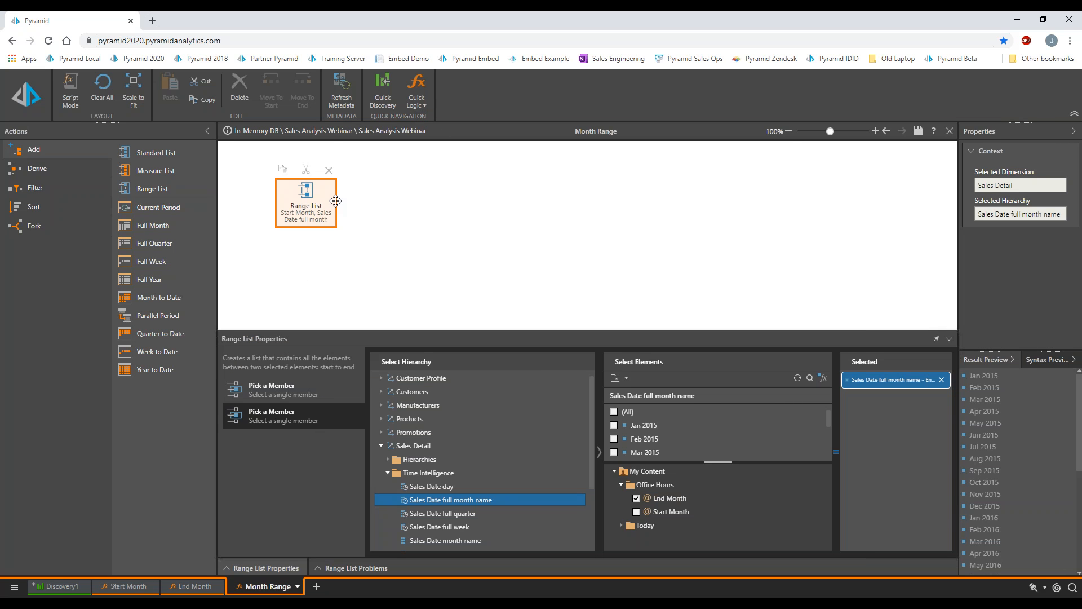
# - Create a quick discovery from the Month Range list and filter it to End Month Dec 2016 and Start Month Oct 2015
pyautogui.click(382, 88)
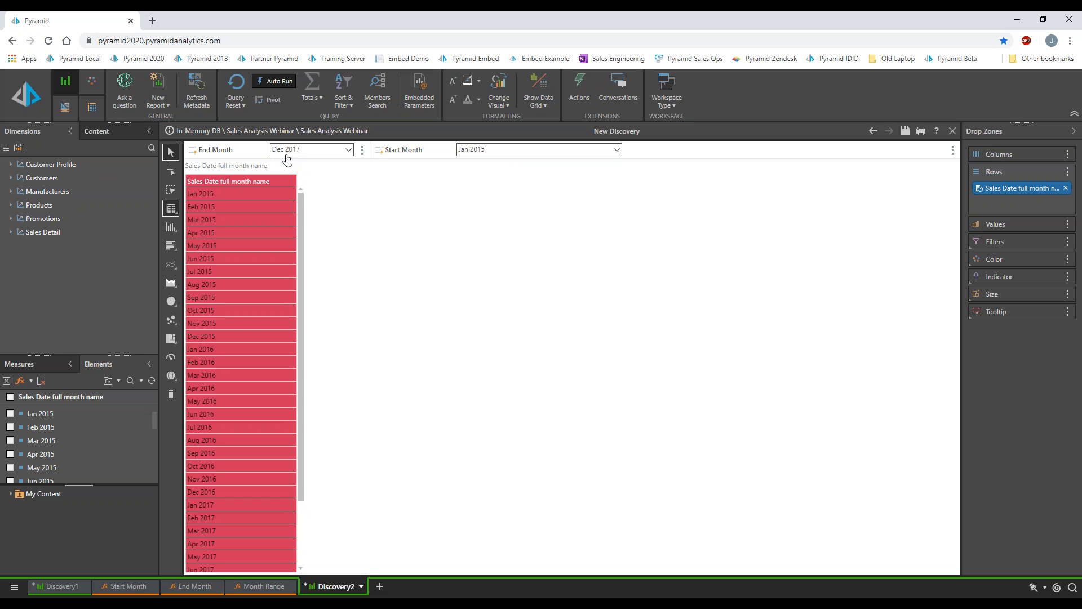
pyautogui.click(348, 150)
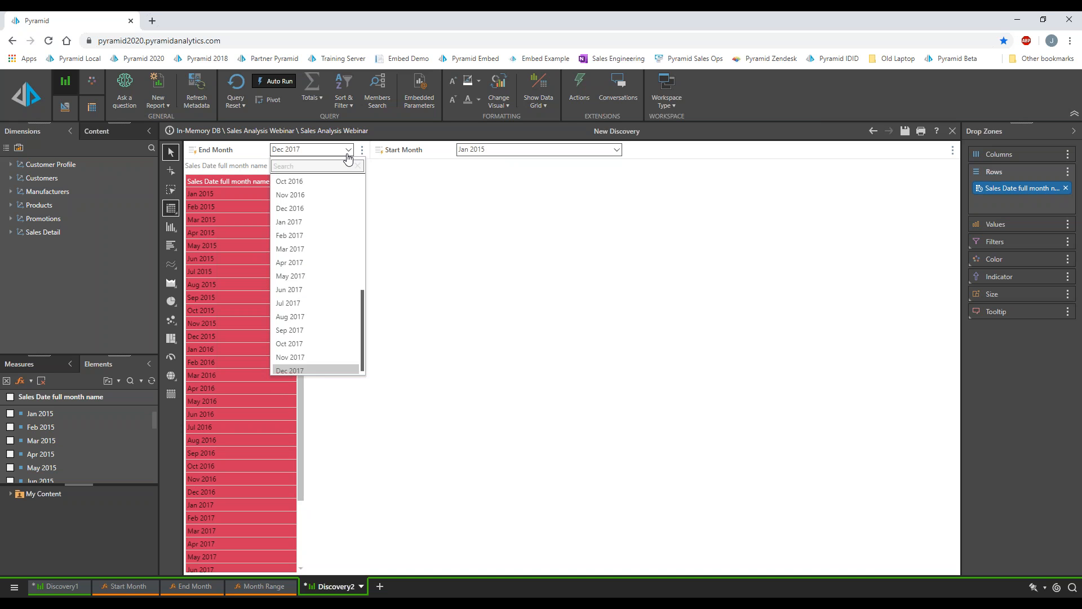
pyautogui.click(309, 212)
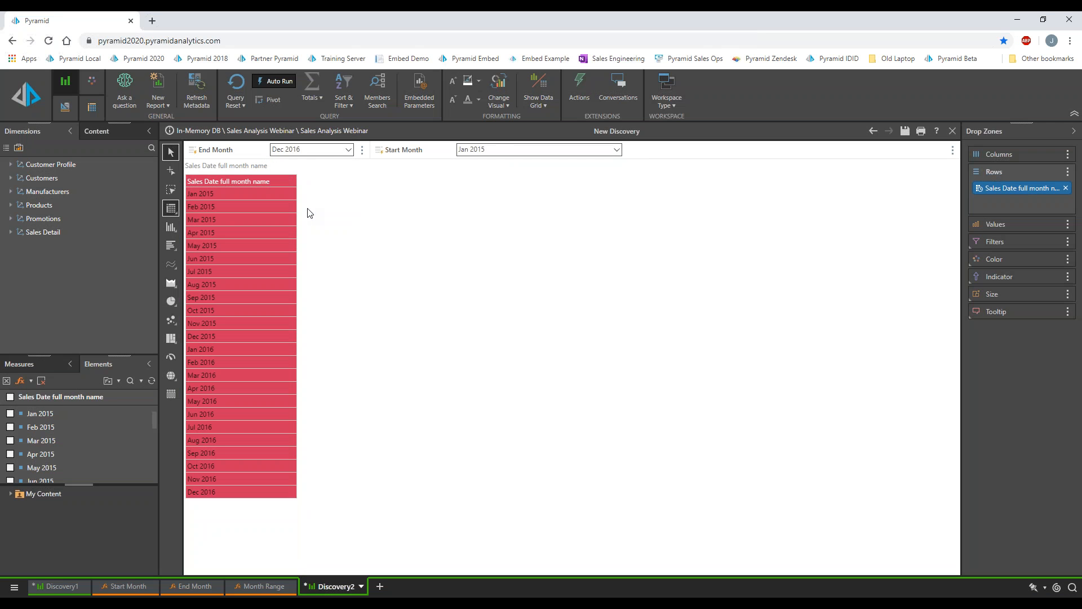
pyautogui.click(473, 150)
pyautogui.click(477, 303)
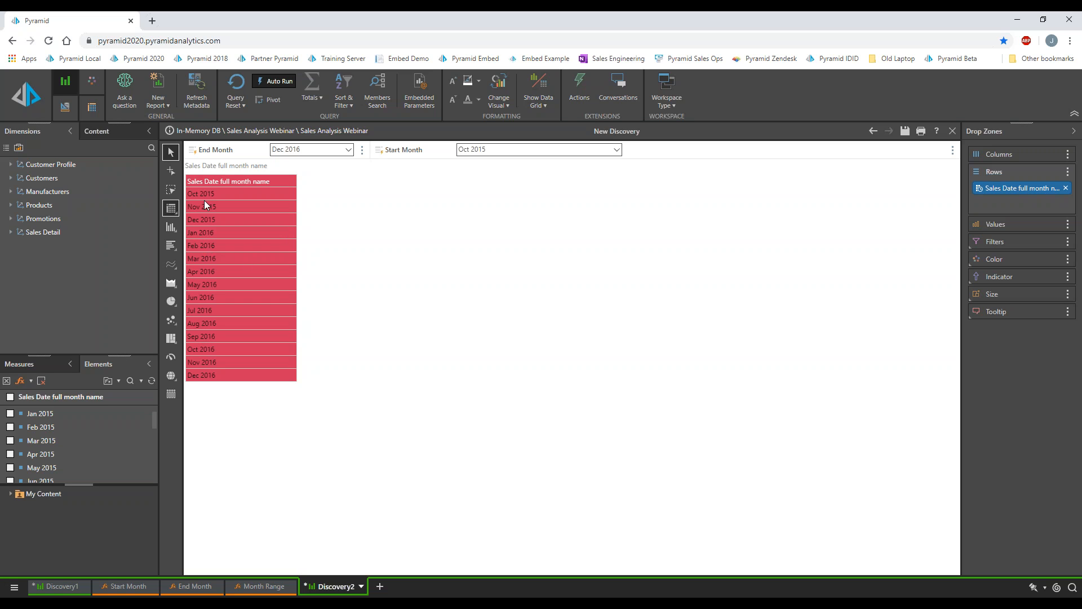
# - Change the grid to a column chart with Sales Date full month name as categories and Sales as values
pyautogui.click(170, 228)
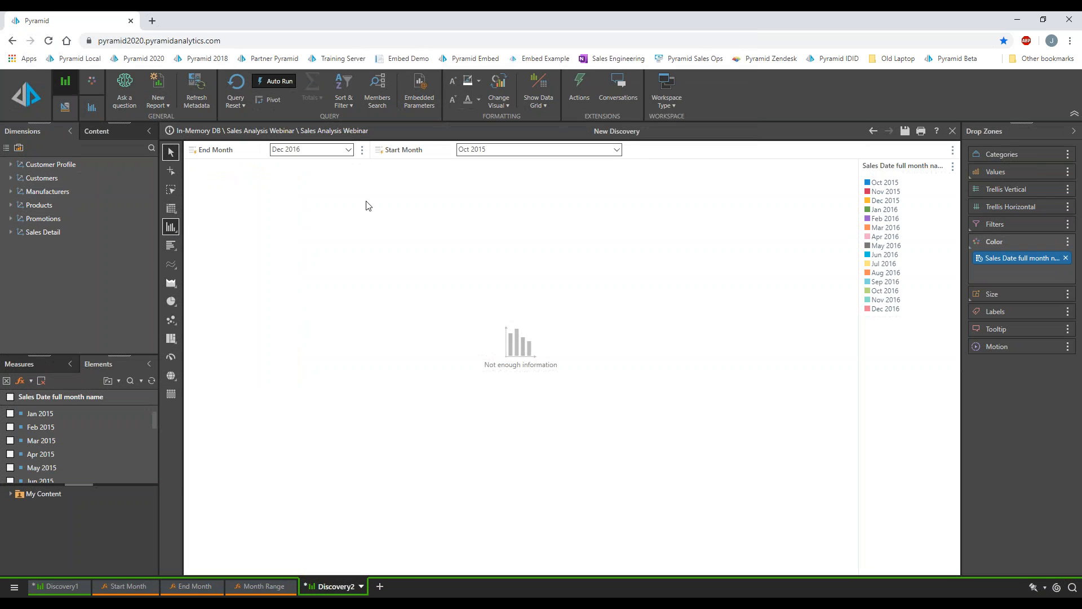
pyautogui.moveTo(1019, 257); pyautogui.dragTo(1018, 167)
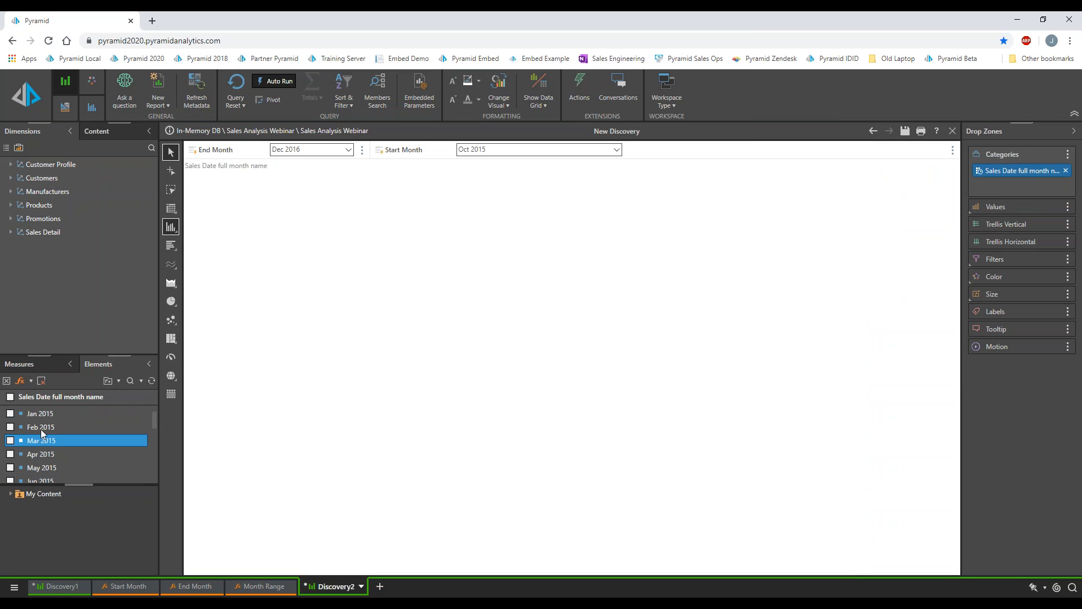
pyautogui.click(23, 363)
pyautogui.click(10, 424)
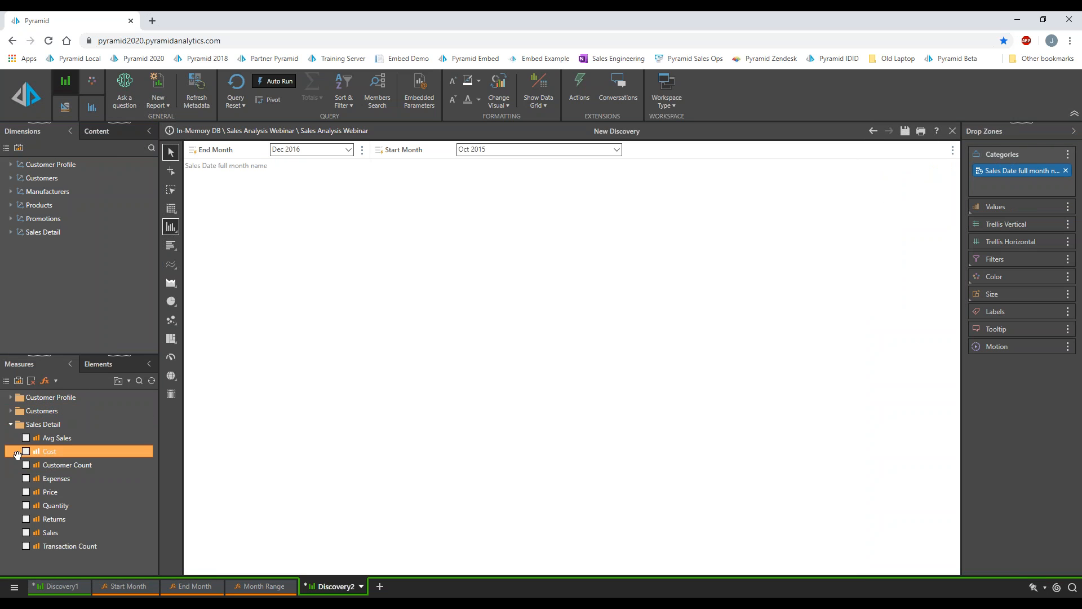
pyautogui.click(26, 533)
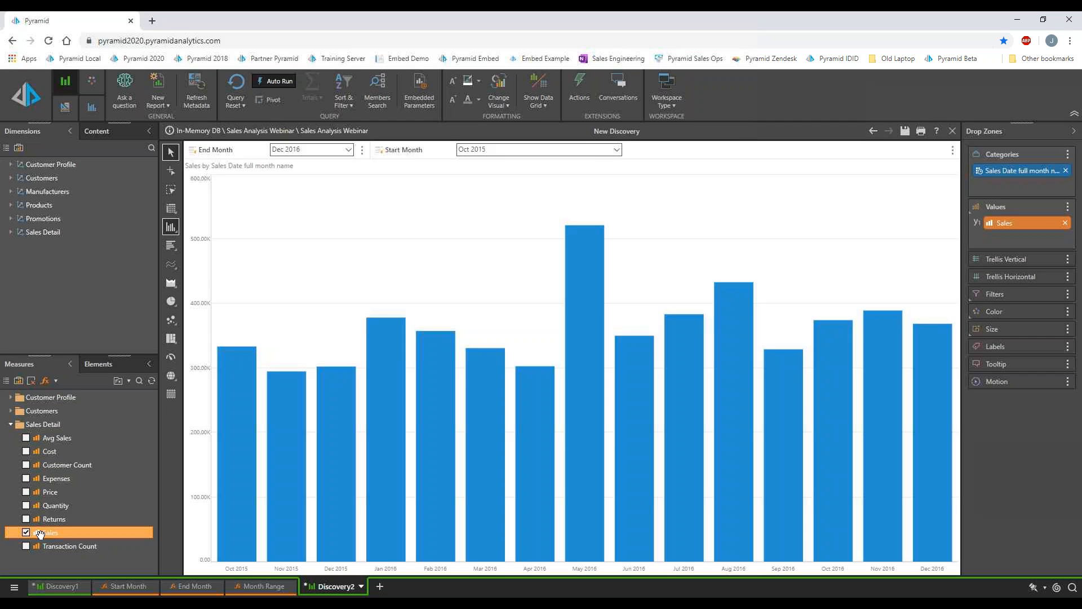
# - Set the chart's End Month parameter to Sep 2017
pyautogui.click(348, 149)
pyautogui.click(302, 331)
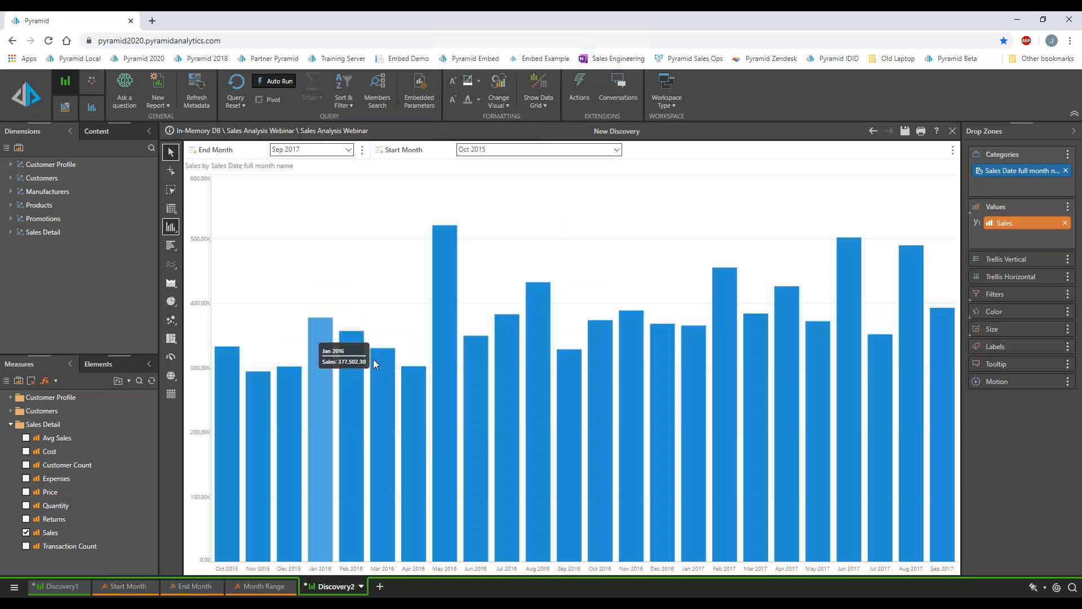